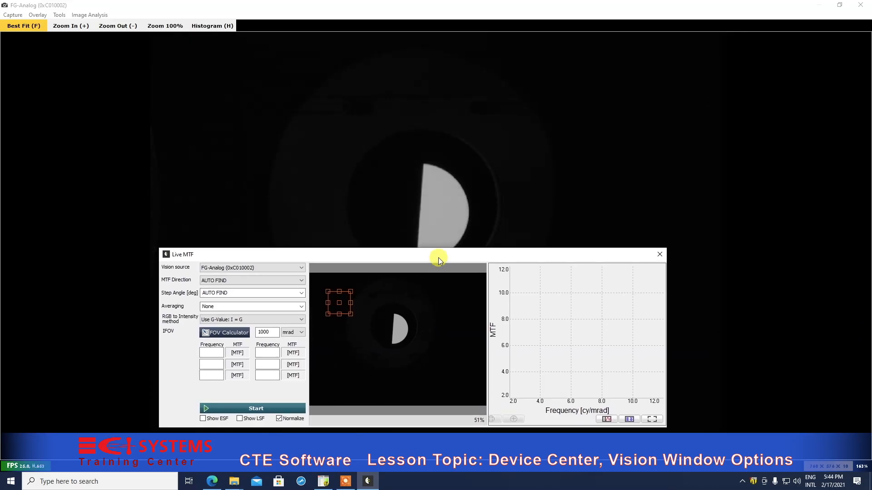
Replace the Live MTF window with a Line Profile and stretch its ROI into a wide strip across the bright half-disc target
left_click(662, 254)
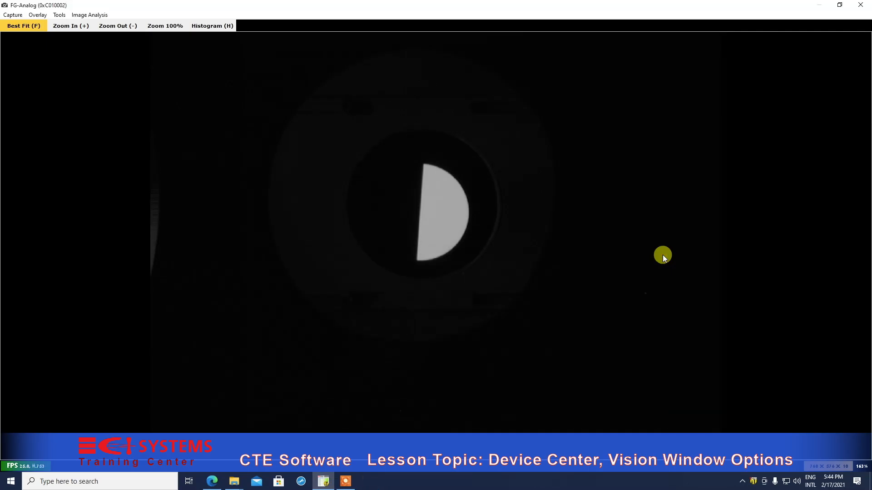
left_click(95, 16)
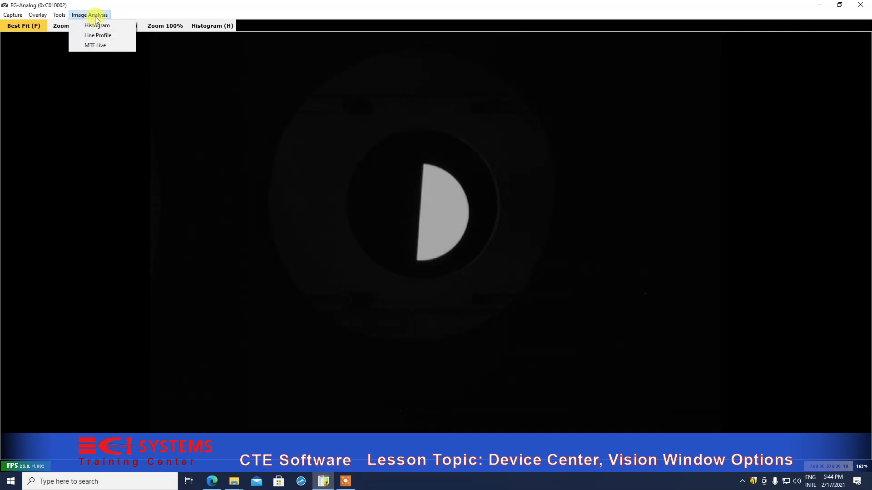
left_click(100, 35)
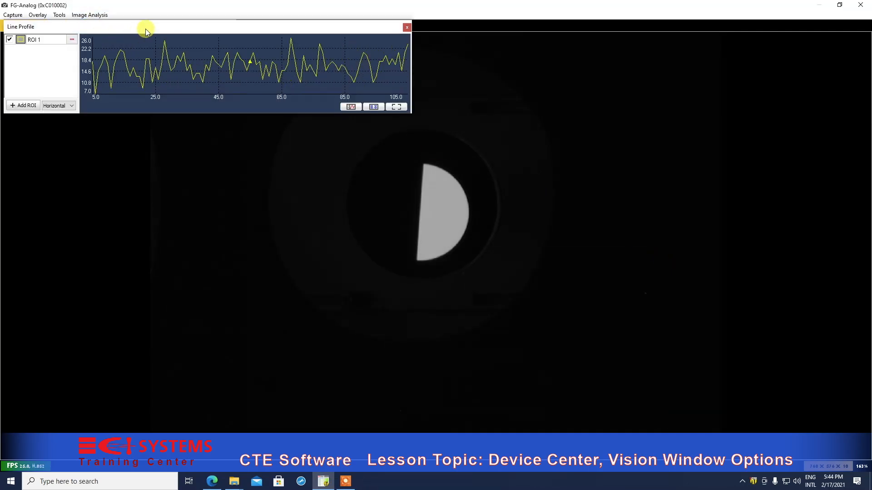
left_click_drag(149, 36, 153, 364)
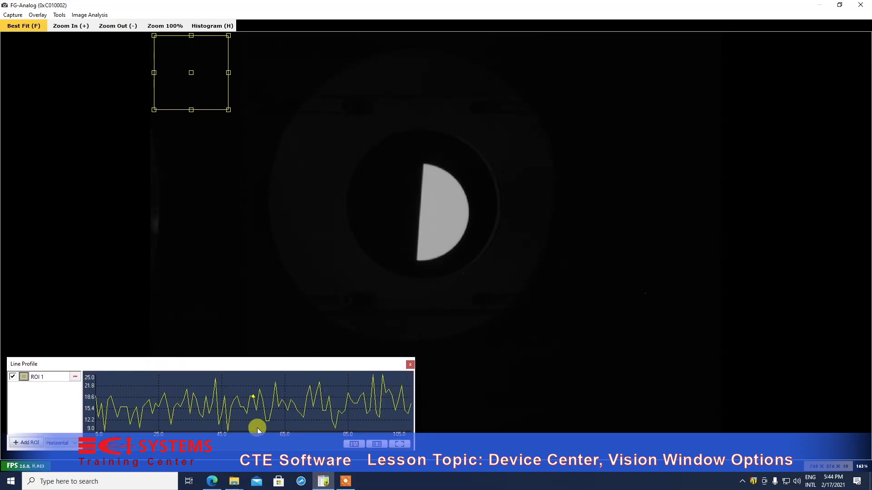
left_click_drag(185, 68, 325, 199)
left_click_drag(331, 168, 669, 213)
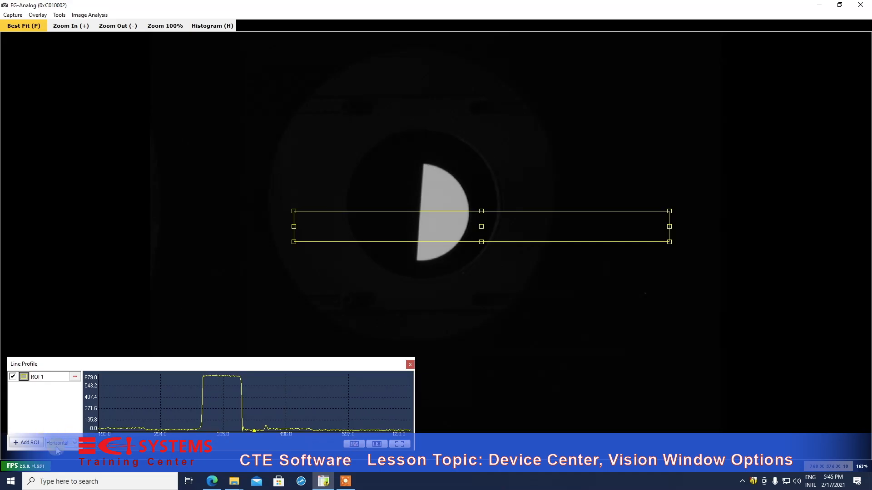
Switch the line profile to Vertical and shift the ROI so its centre lands inside the half-disc, then on the dark side of its edge
left_click(75, 443)
left_click(61, 458)
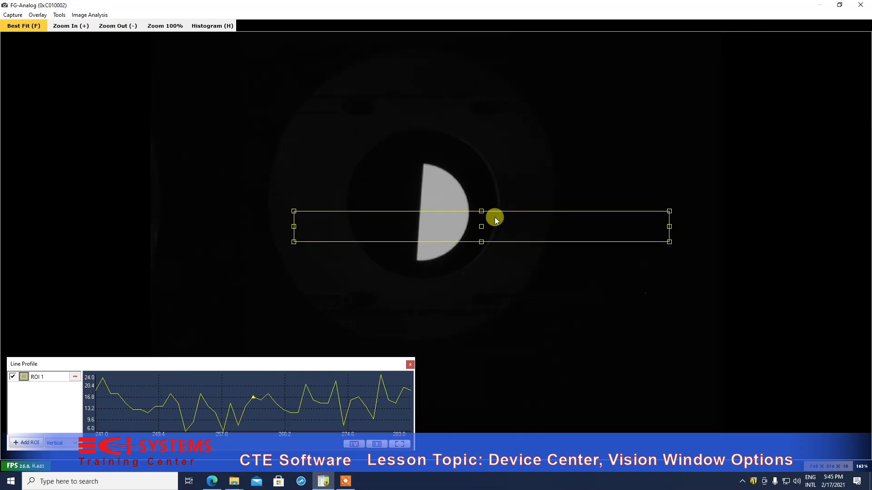
left_click_drag(484, 226, 443, 225)
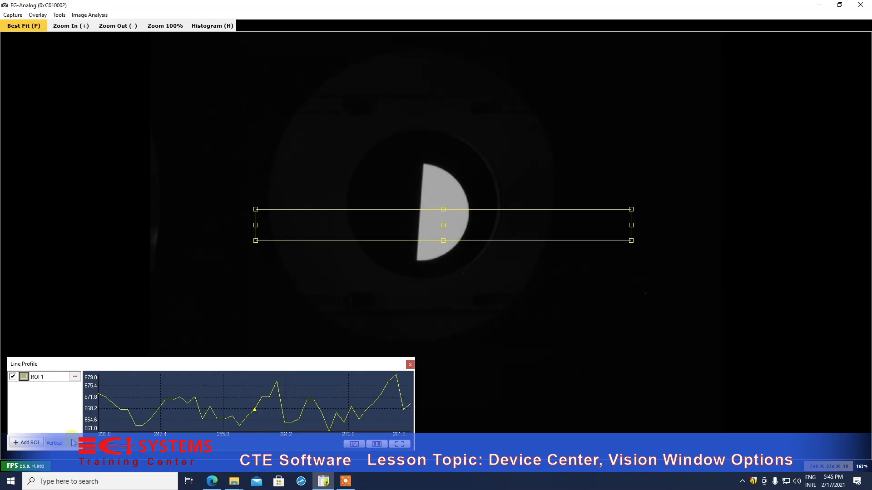
left_click_drag(448, 225, 407, 224)
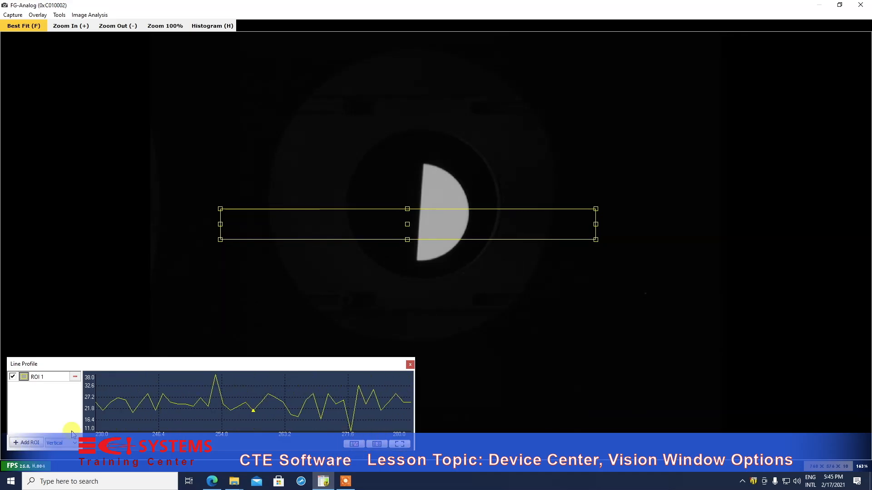
Display the profile's curve legend, view the curve's data values as text, and close the data file and Line Profile
left_click(355, 445)
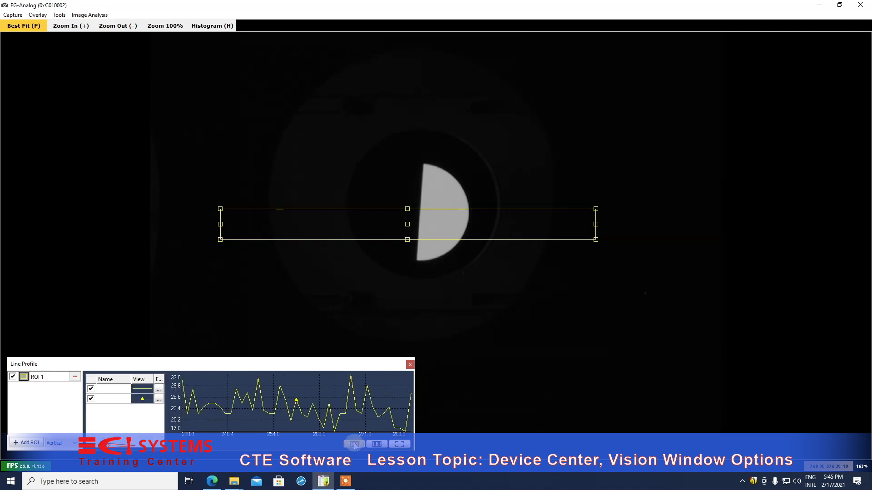
left_click(160, 391)
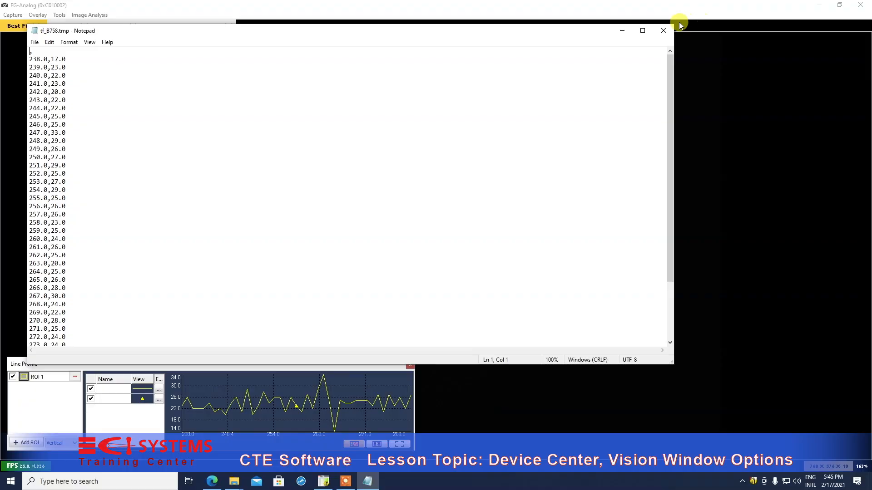
left_click(667, 29)
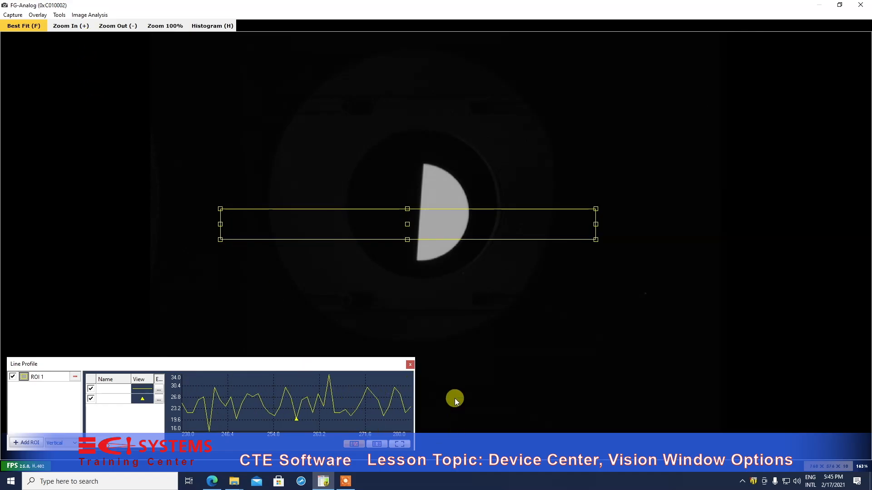
left_click(410, 365)
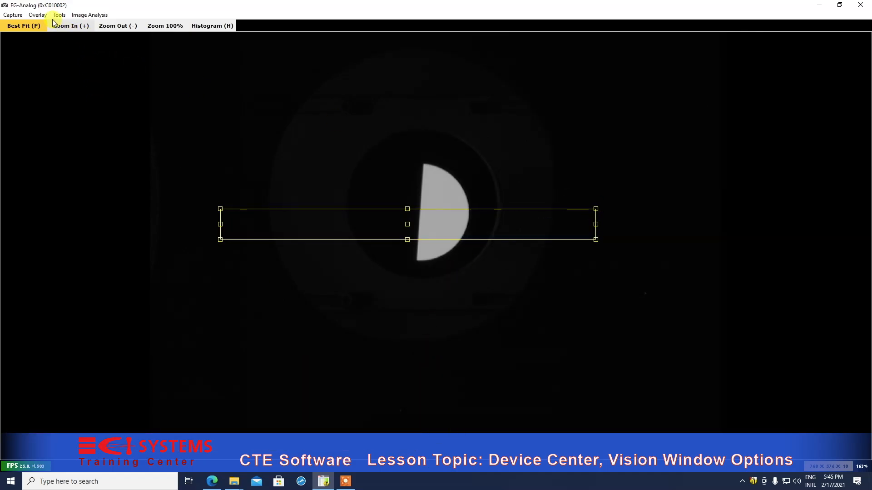
Add a circle, an ellipse, a line and a reticule to the image from the Overlay Manager
left_click(39, 15)
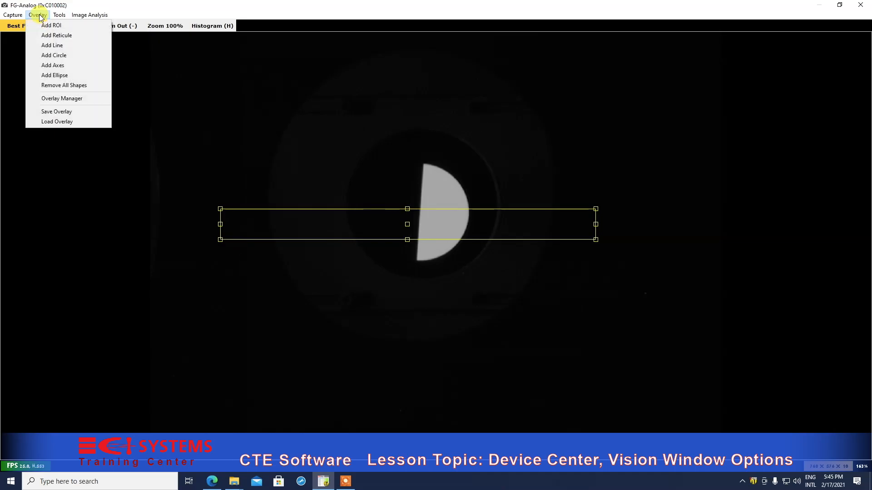
left_click(55, 99)
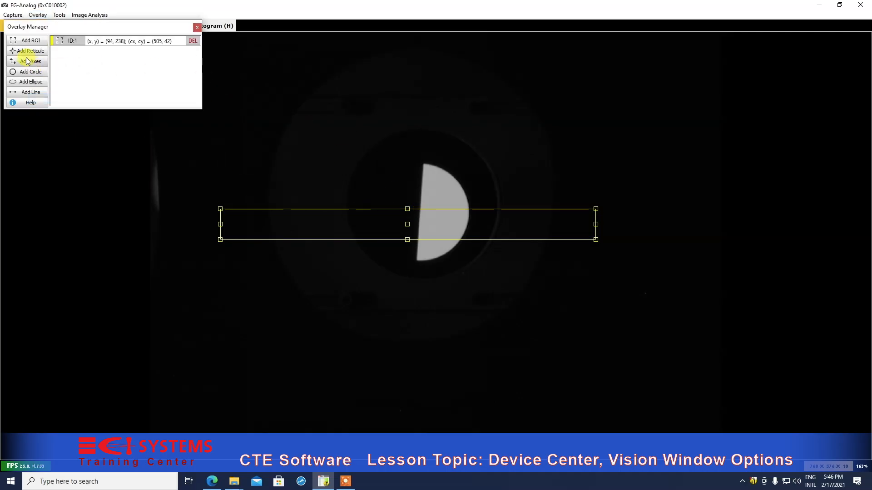
left_click(23, 73)
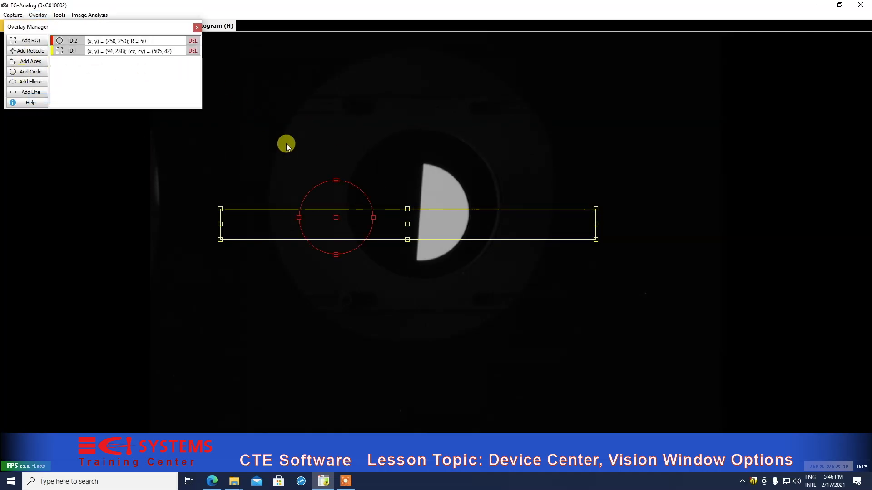
left_click(24, 83)
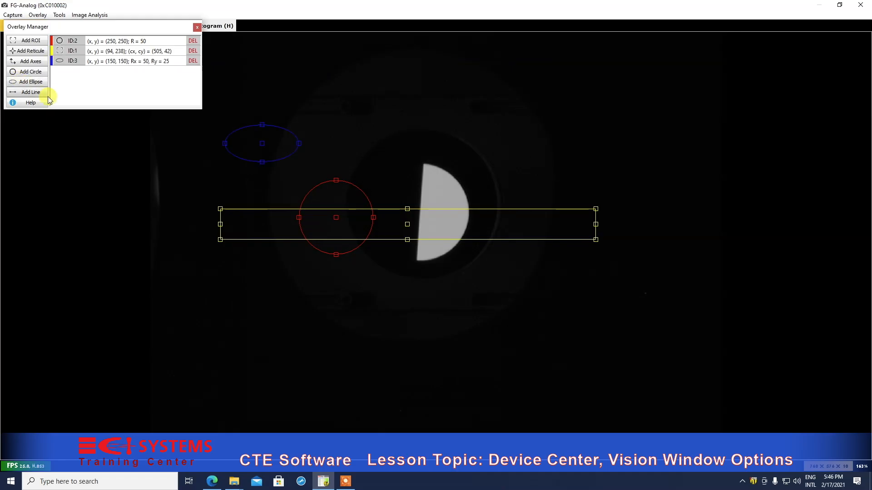
left_click(40, 93)
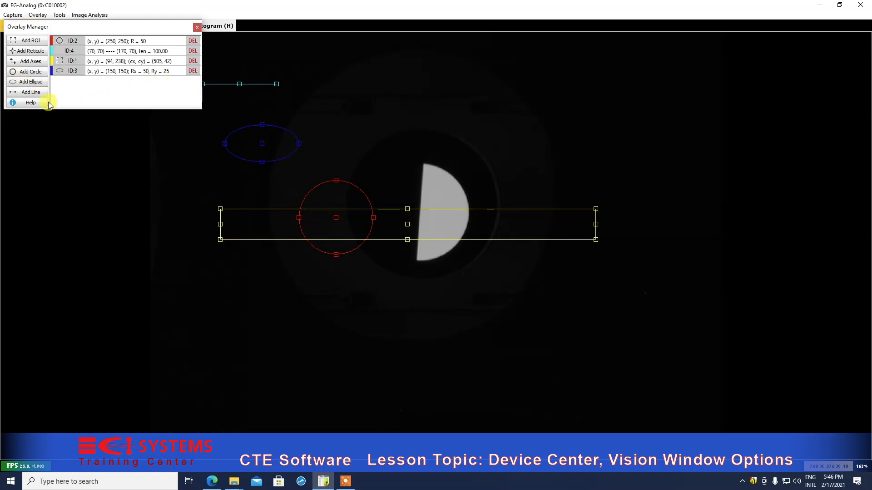
left_click(42, 52)
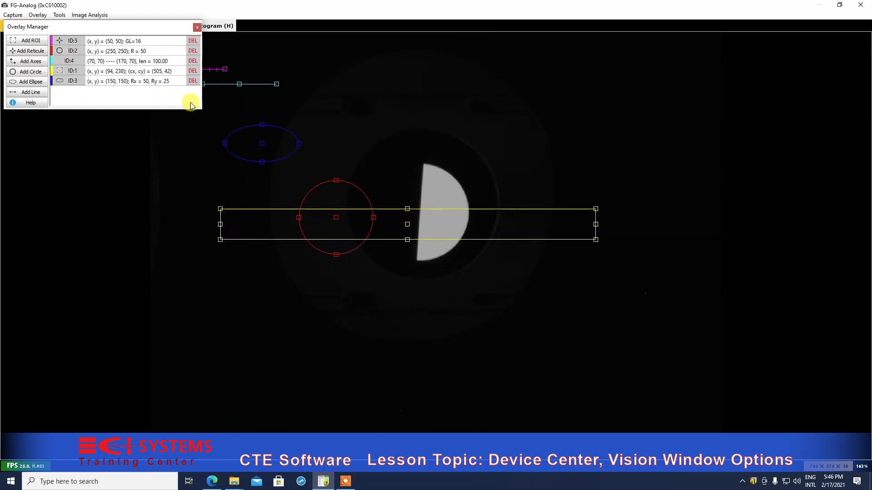
Move the reticule to about (579, 129) on the image and delete the ellipse, ROI and line overlays
left_click_drag(142, 26, 130, 135)
left_click_drag(188, 103, 592, 167)
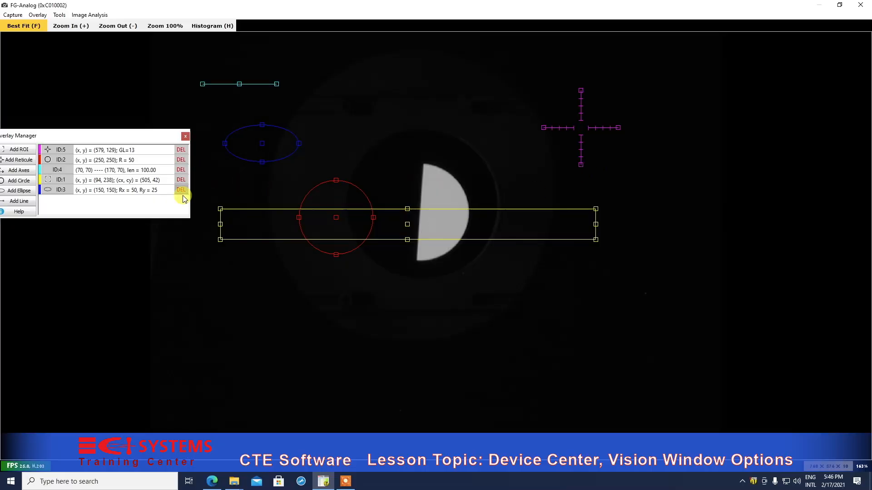
left_click(181, 190)
left_click(181, 180)
left_click(181, 170)
Add a new ROI to the image and use its ROI Tool to nudge it one pixel right and one pixel down
left_click_drag(171, 137, 236, 135)
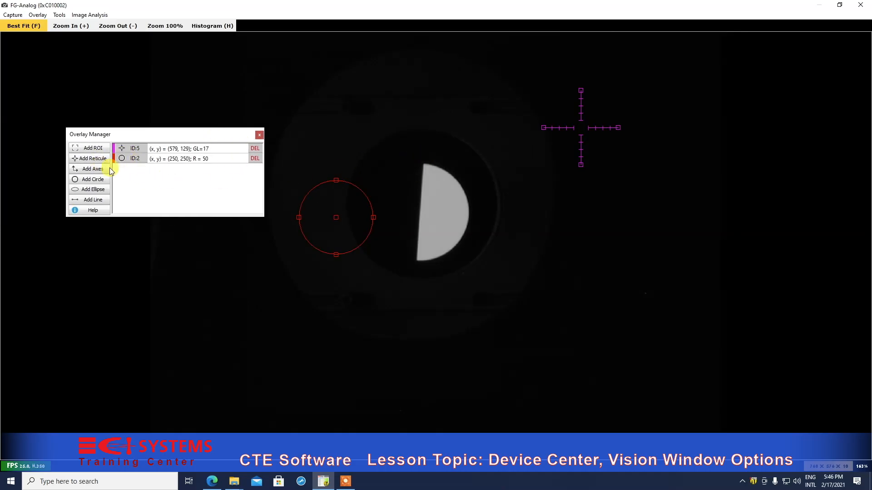
left_click(91, 149)
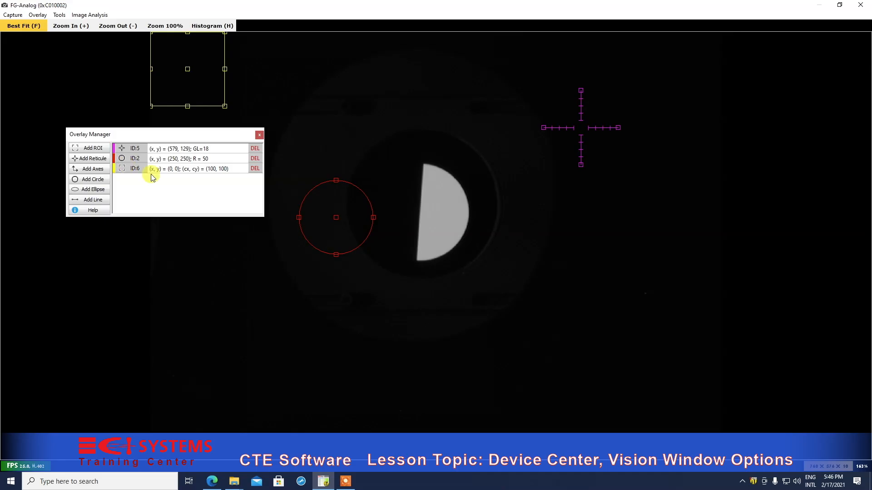
double_click(189, 71)
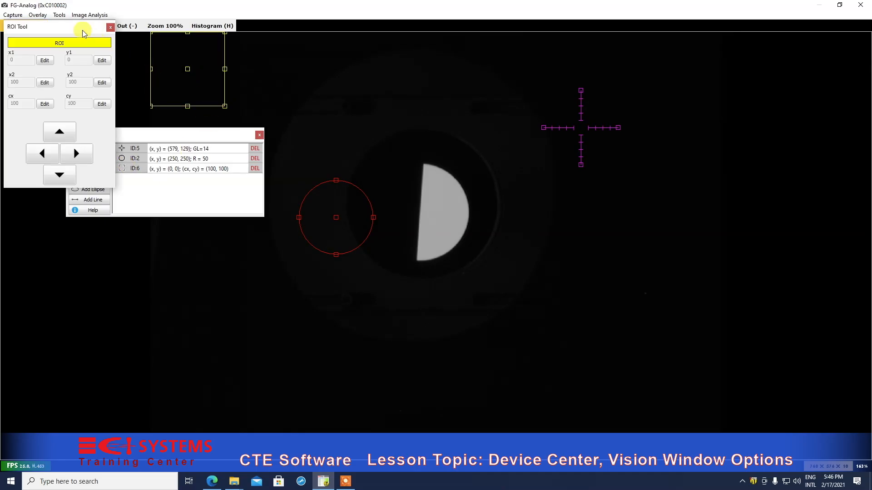
left_click_drag(77, 28, 343, 56)
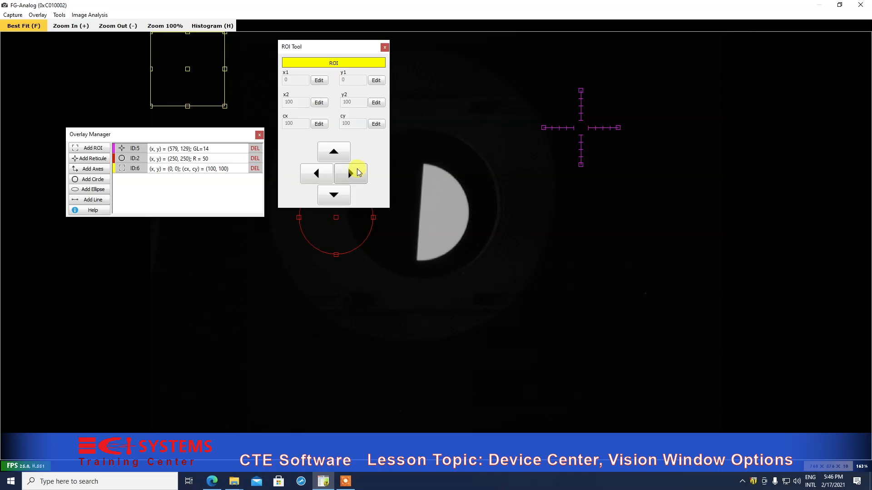
left_click(359, 173)
left_click(346, 197)
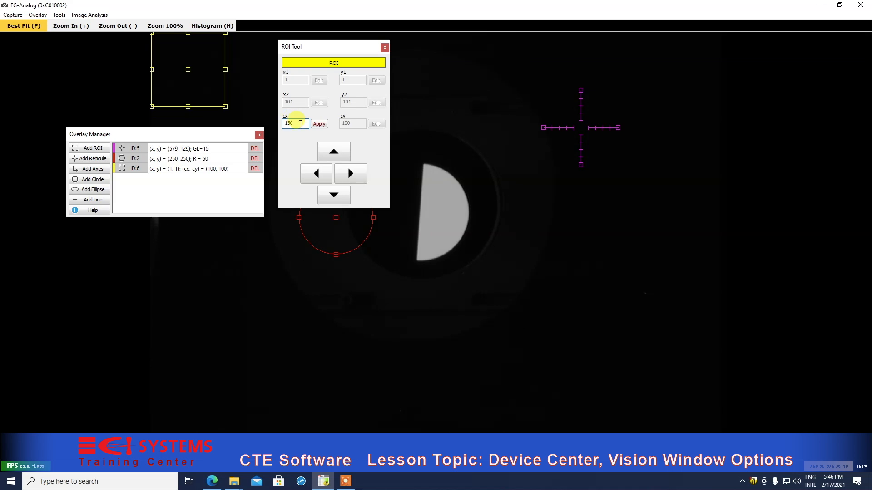
Set the new ROI's width cx to 150 and close the ROI Tool
left_click(319, 125)
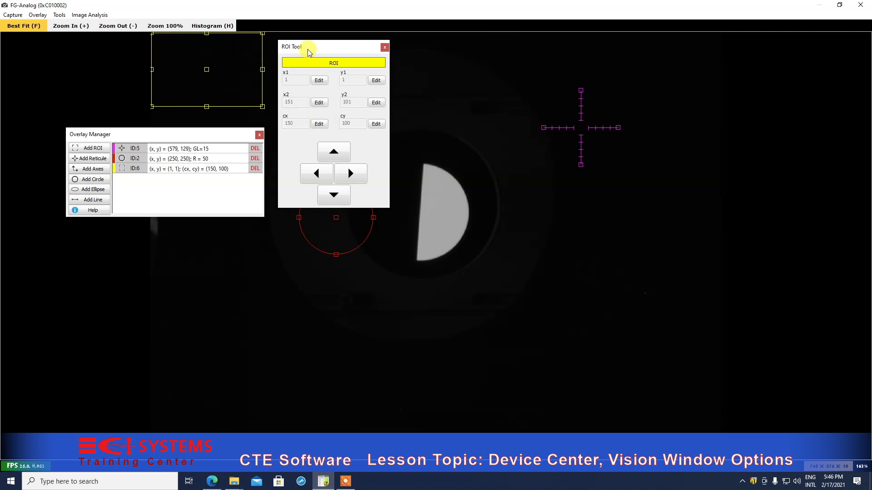
left_click_drag(287, 47, 181, 233)
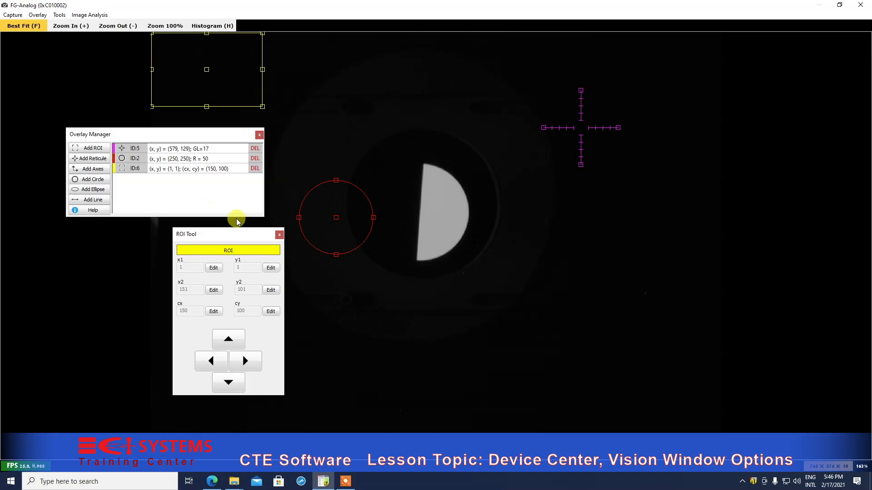
left_click(280, 235)
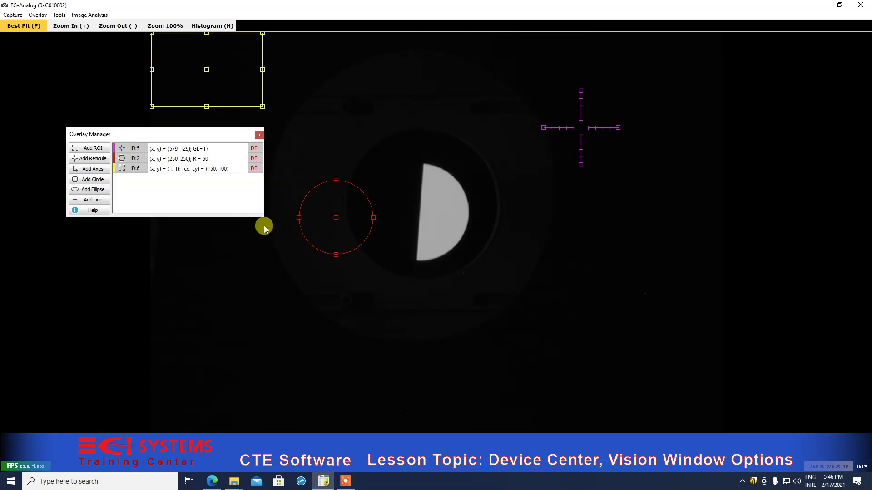
Delete the circle and reticule overlays and move the remaining ROI to about (39, 75)
left_click(255, 158)
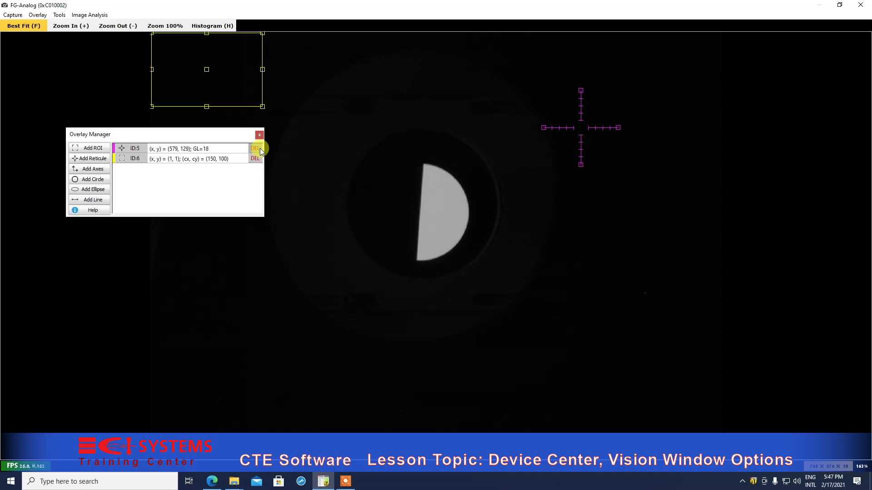
left_click(258, 148)
left_click_drag(209, 70, 237, 126)
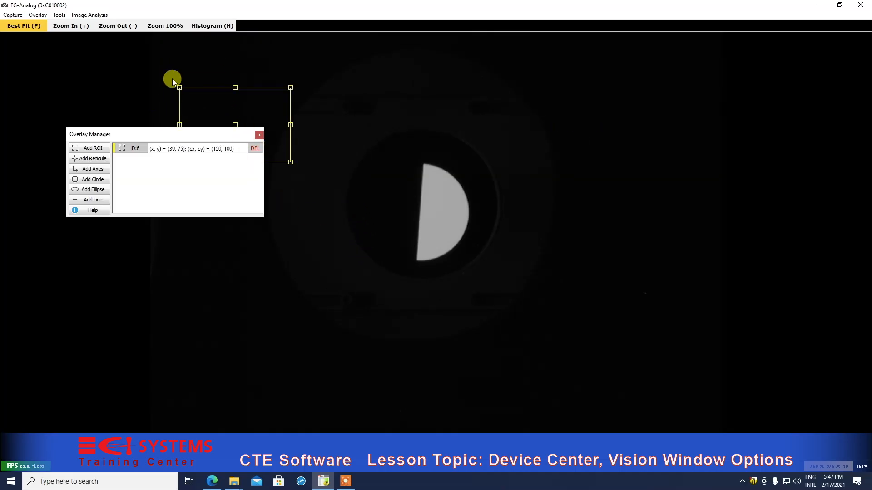
Open a Line Profile of the ROI, close the Overlay Manager, and place the ROI across the half-disc's straight edge
left_click(98, 15)
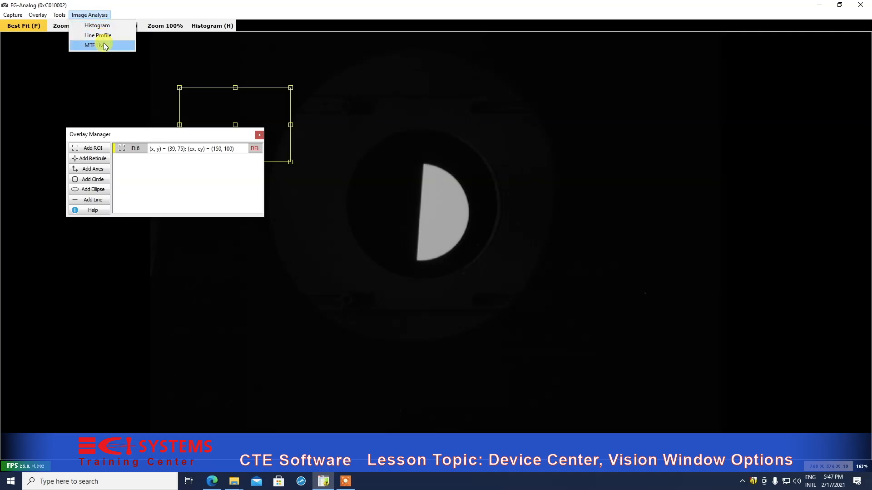
left_click(105, 34)
left_click_drag(165, 31, 188, 354)
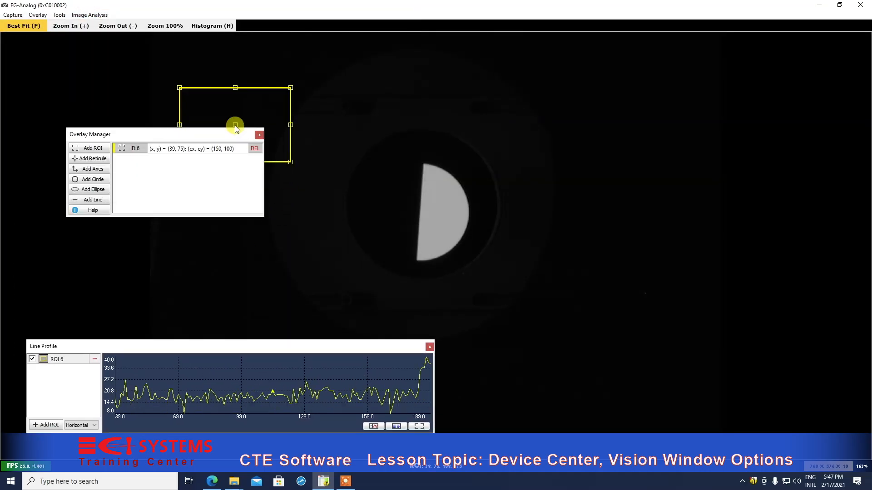
left_click_drag(230, 119, 243, 120)
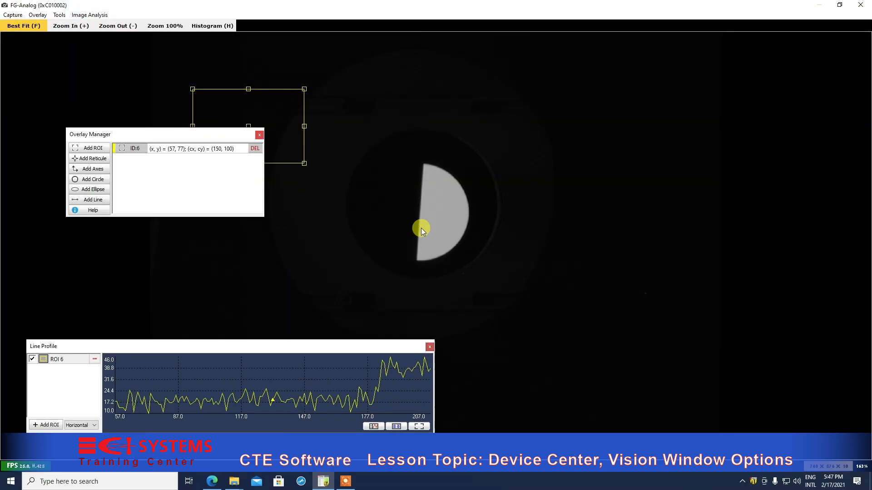
left_click(259, 135)
left_click_drag(248, 126, 393, 206)
Open the full-frame Histogram and set Histogram Stretching to Manual [0, 255]
left_click(92, 15)
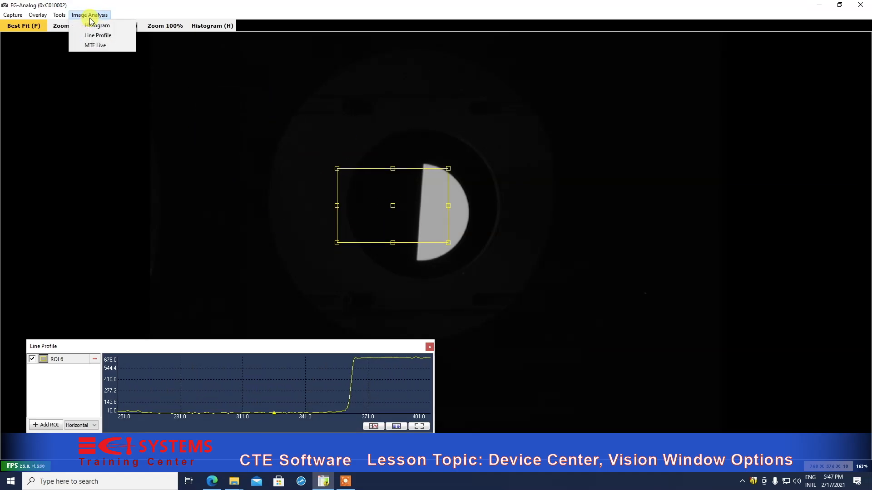
left_click(91, 25)
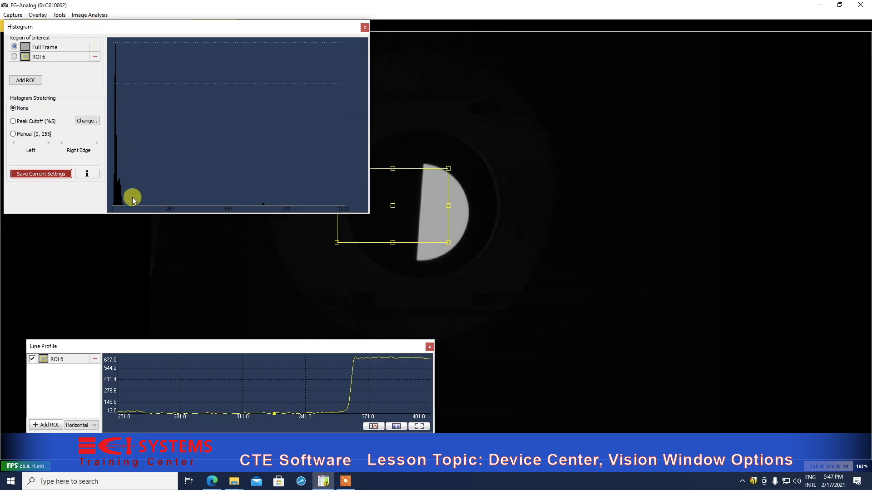
left_click(13, 134)
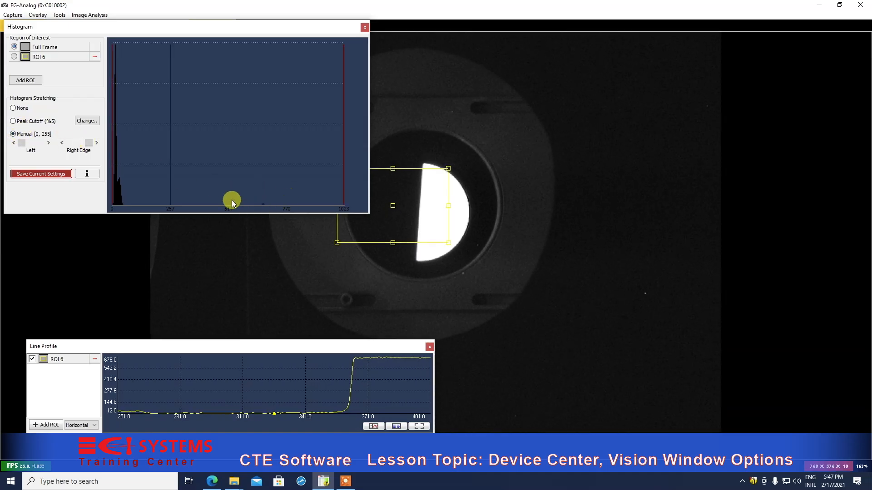
Set the right edge of the manual histogram stretching to about 244.7 and close the Histogram
left_click(95, 143)
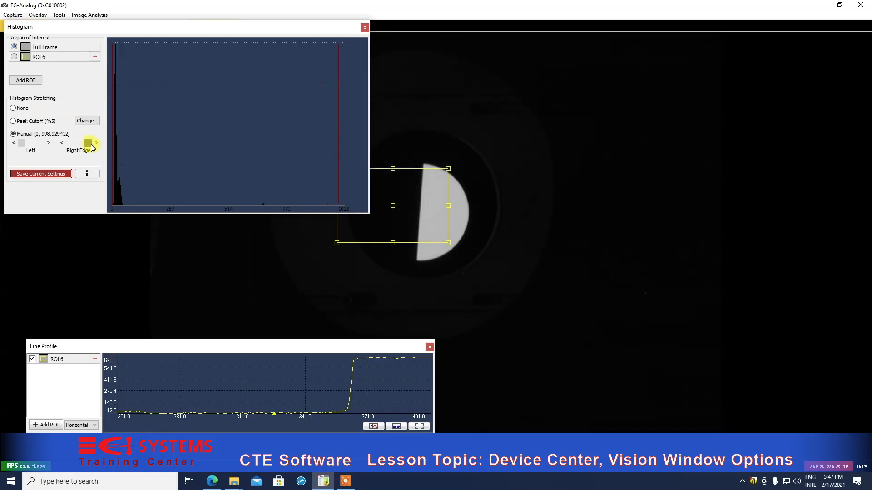
left_click(61, 143)
left_click(61, 143)
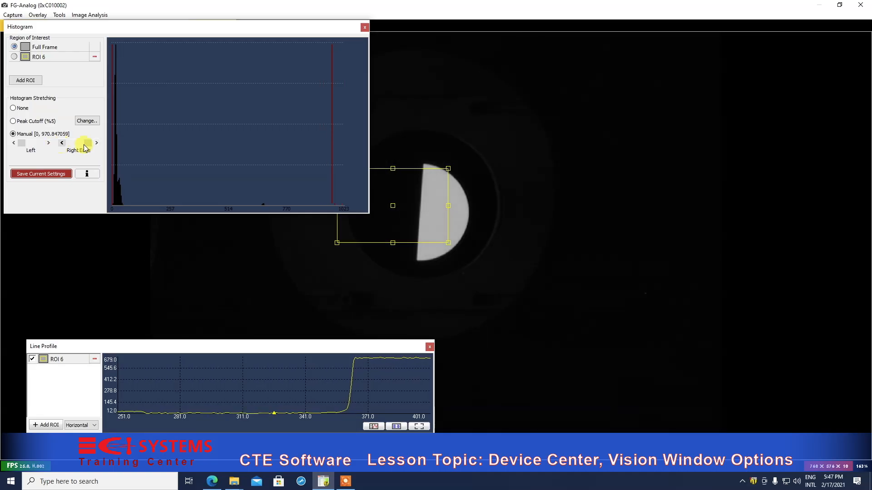
left_click_drag(87, 147, 73, 147)
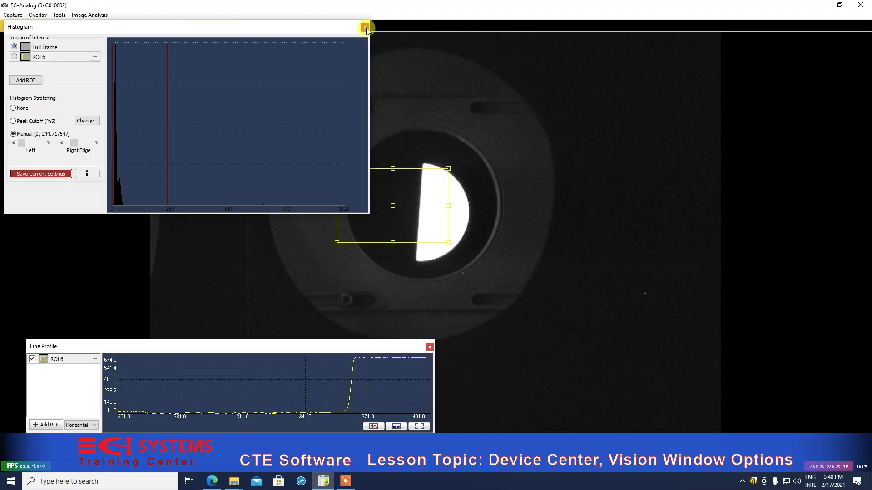
left_click(365, 27)
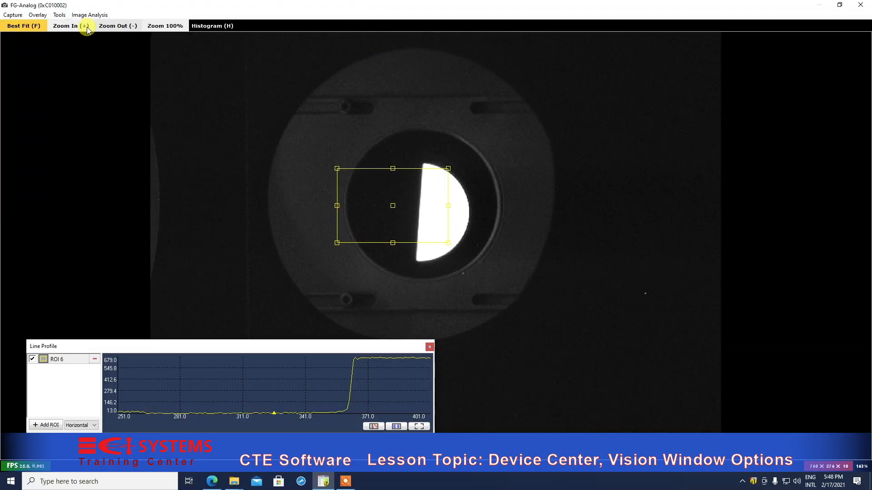
Open the Recording tool, review its available file formats, and close it without recording
left_click(58, 16)
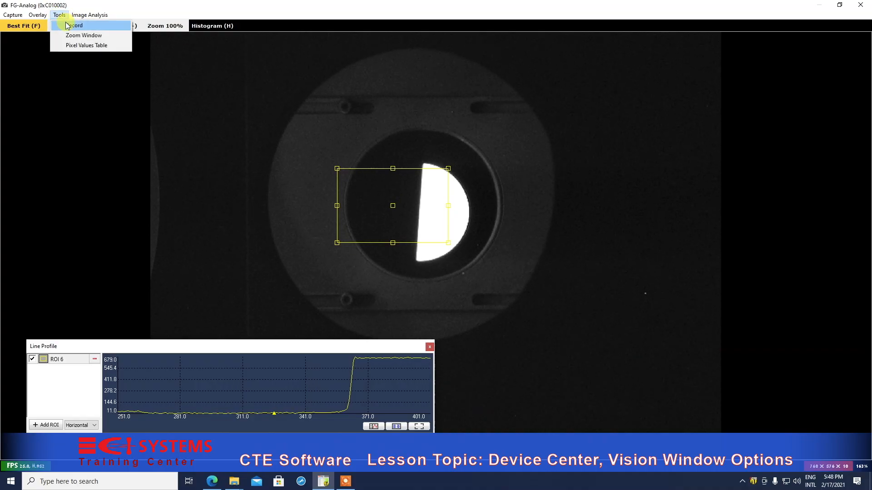
left_click(74, 26)
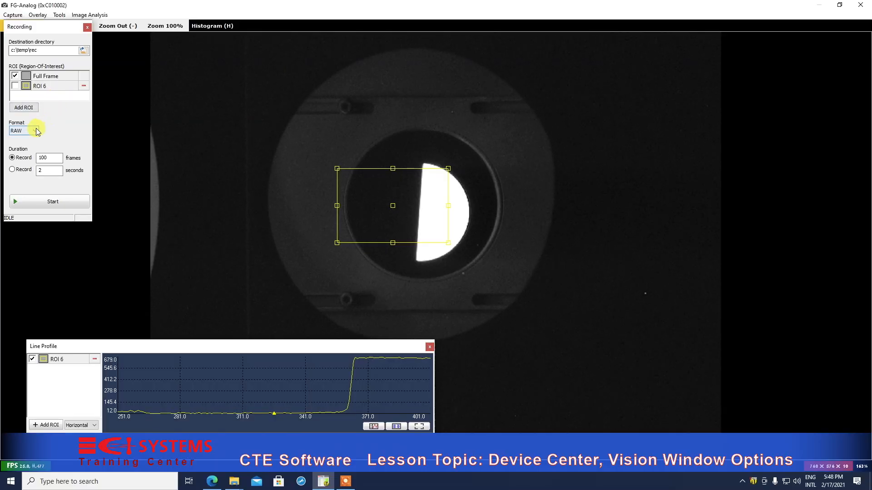
left_click(37, 131)
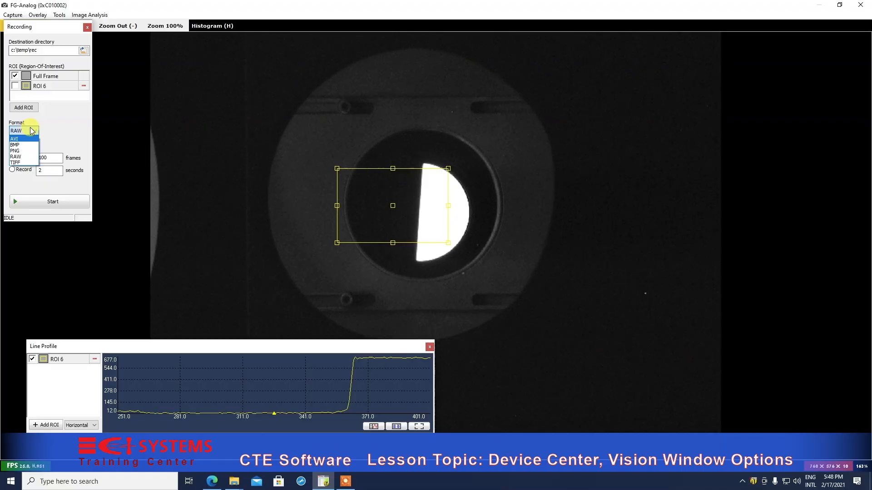
left_click(68, 127)
left_click(87, 28)
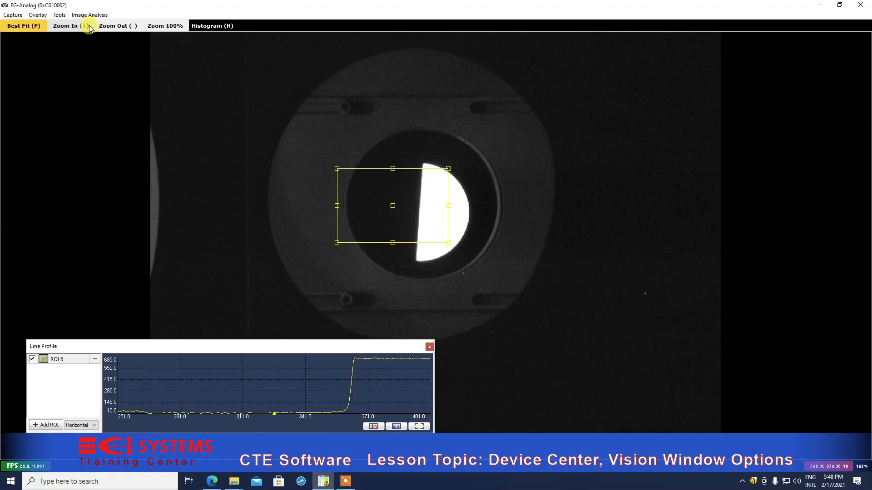
Stop the live capture and start loading a still image
left_click(12, 15)
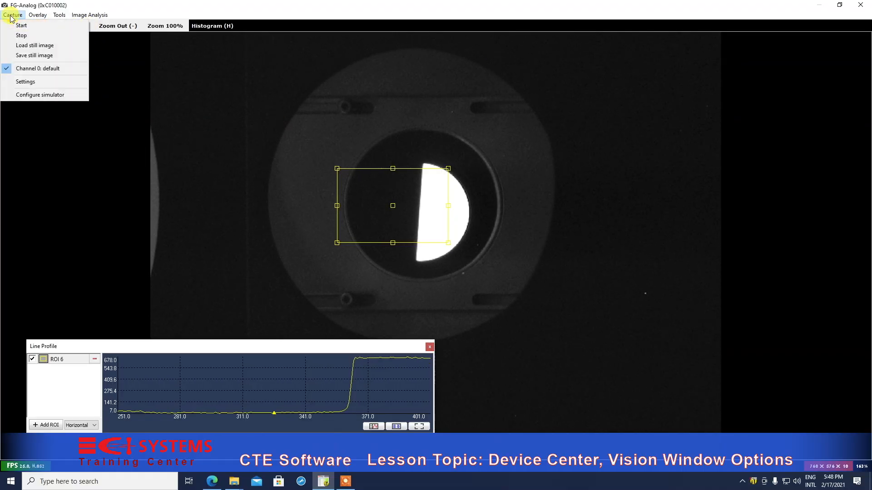
left_click(23, 38)
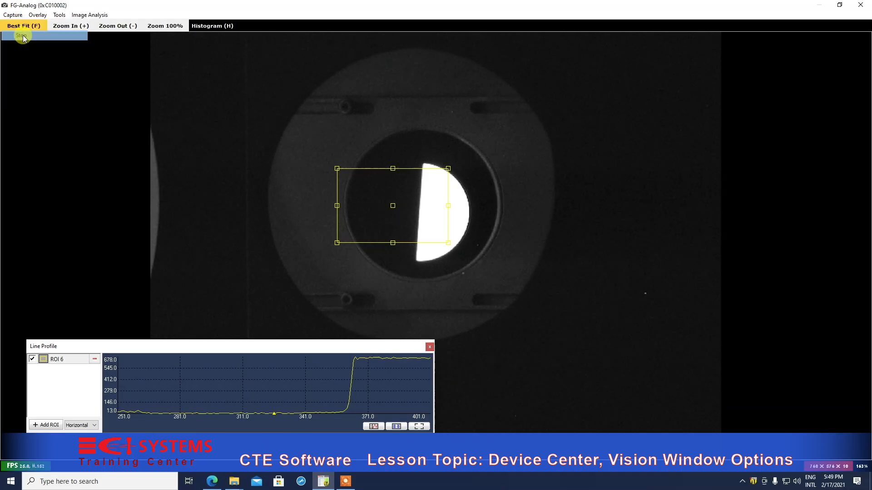
left_click(12, 15)
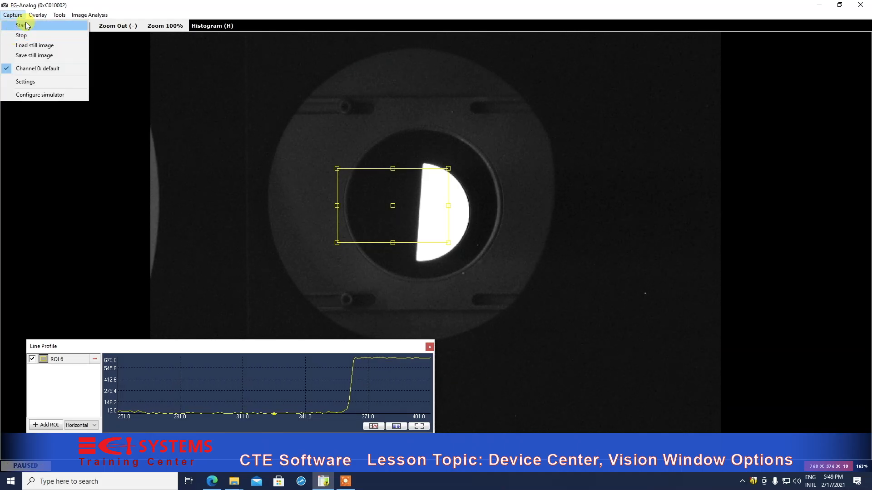
left_click(32, 46)
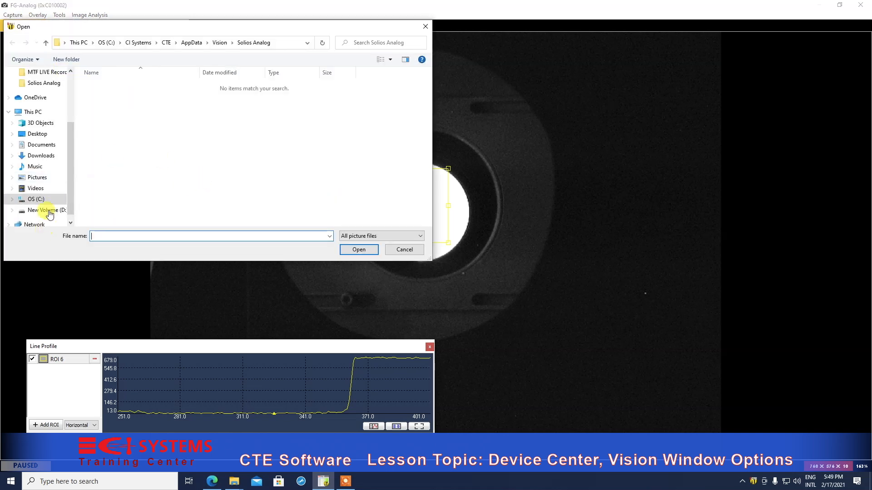
left_click(15, 180)
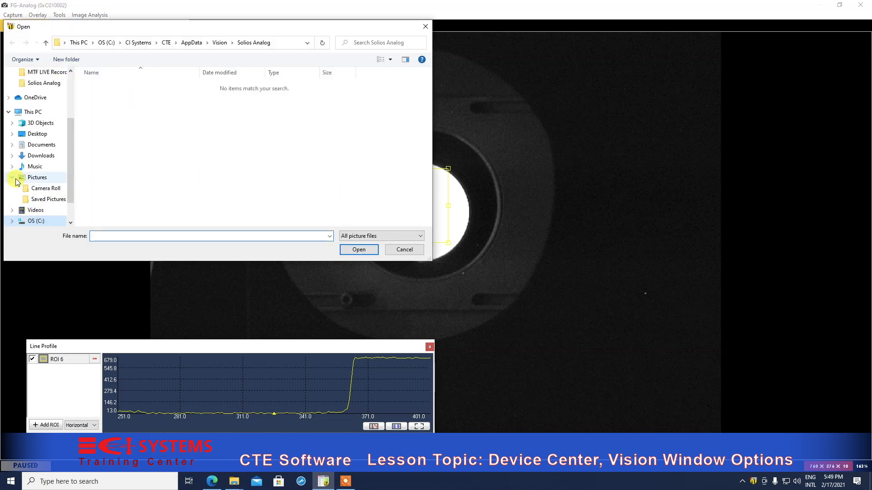
left_click(33, 191)
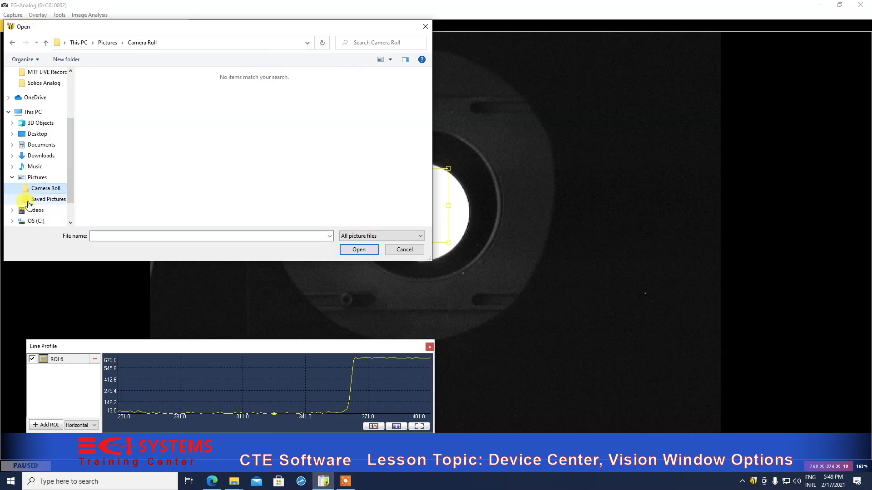
left_click_drag(72, 142, 73, 89)
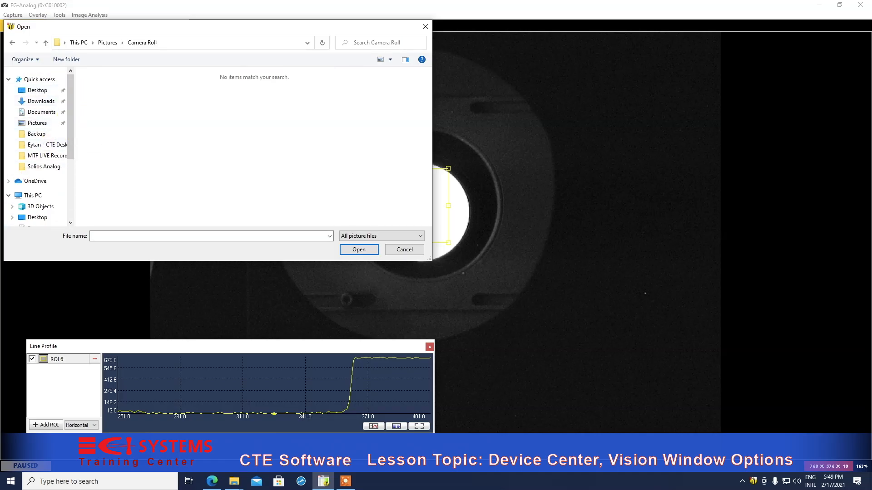
left_click_drag(74, 154, 72, 188)
left_click(14, 189)
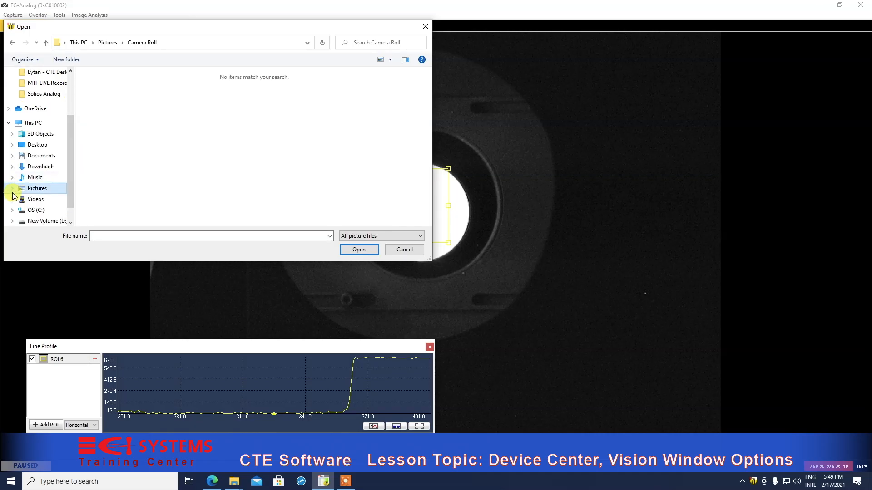
Load the still image Test000 from C:\CI Systems\CTE\AppData\OfflineData\NETD
left_click(13, 210)
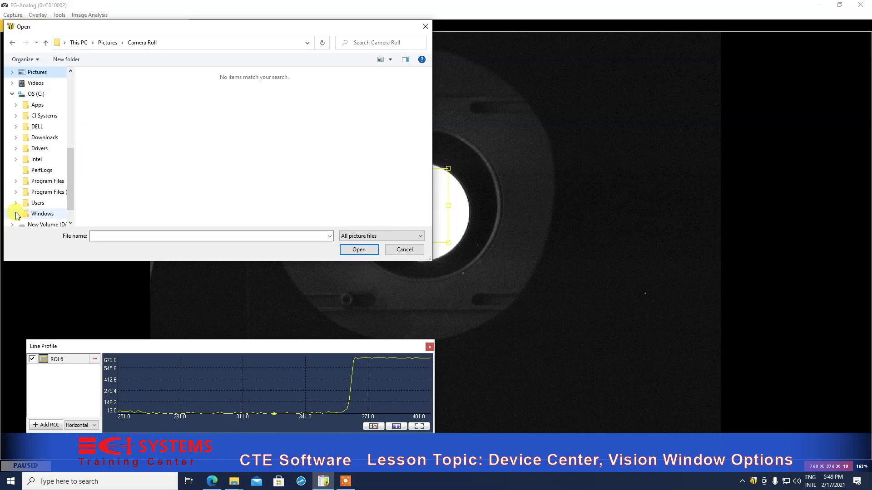
left_click(17, 116)
left_click(20, 126)
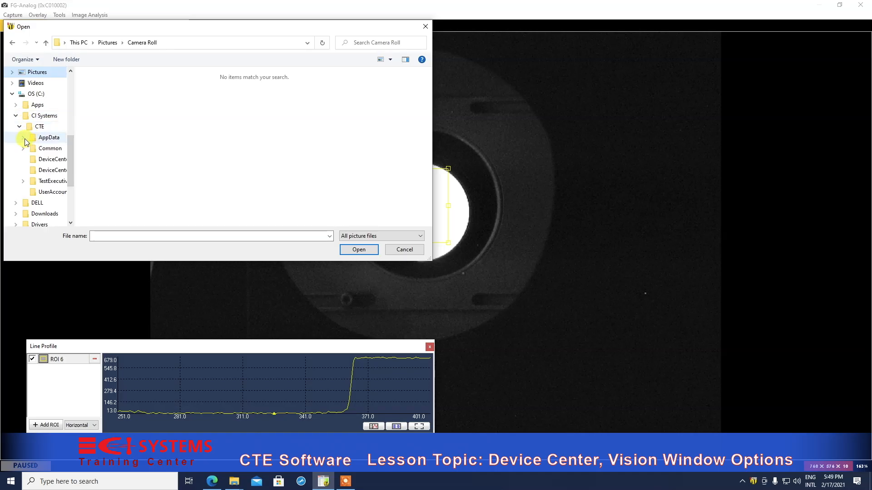
left_click(24, 138)
left_click(38, 193)
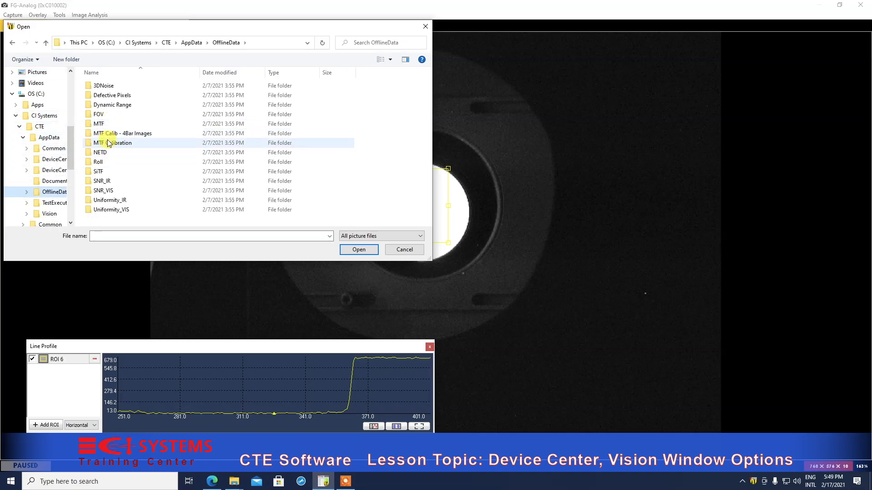
double_click(100, 153)
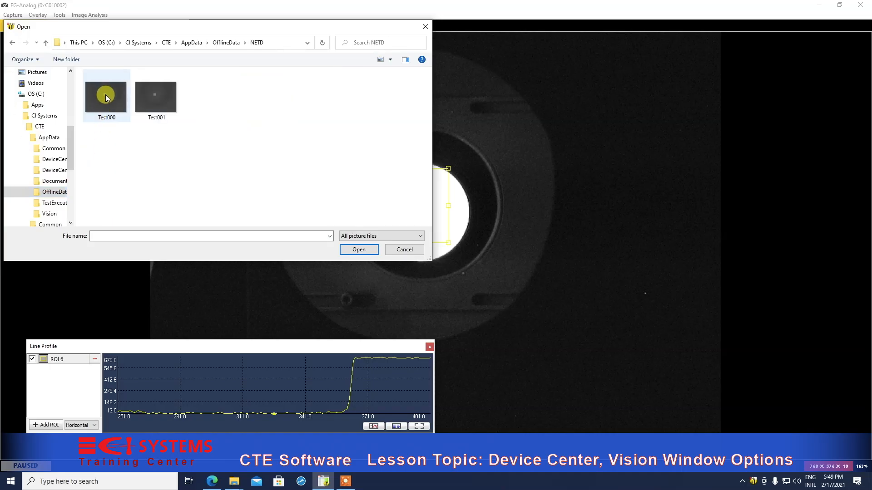
double_click(106, 98)
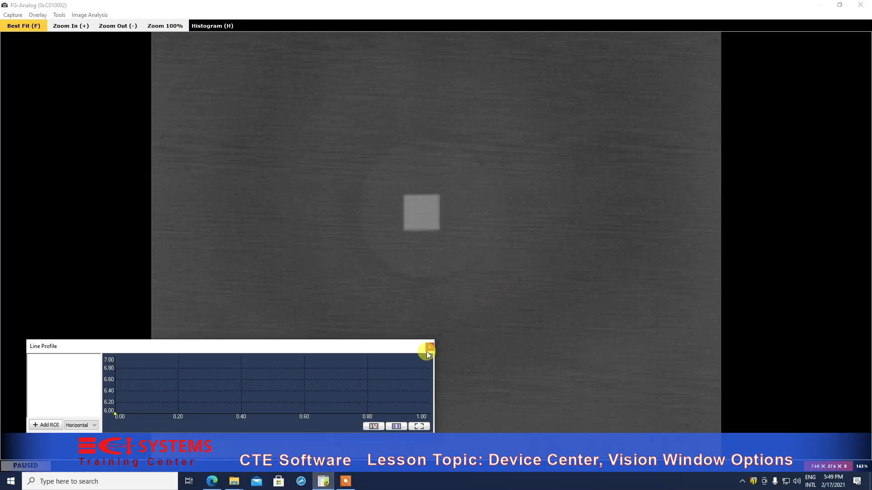
Replace the empty Line Profile with a new one and place its ROI across the bright square's left edge
left_click(427, 348)
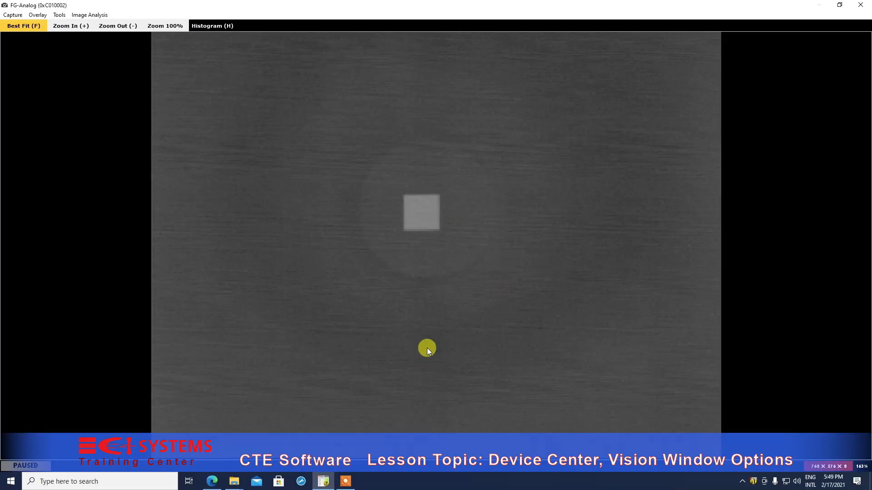
left_click(98, 17)
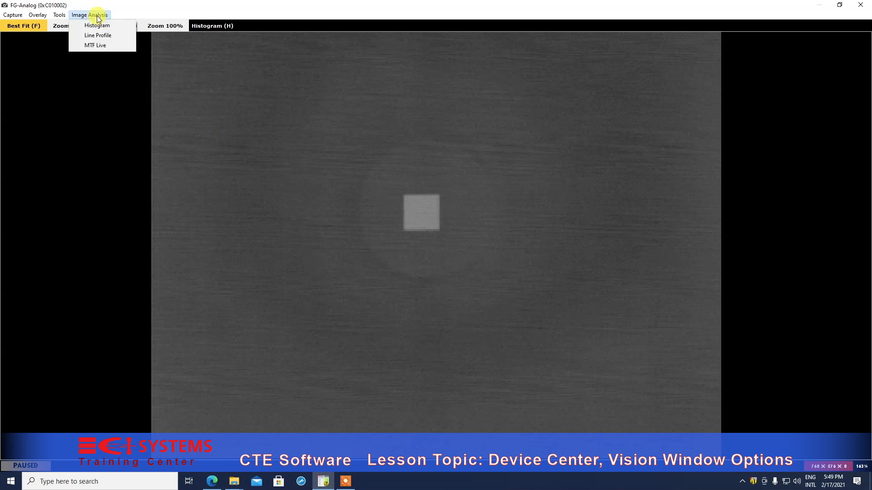
left_click(99, 33)
left_click_drag(121, 27, 137, 377)
left_click_drag(193, 71, 395, 213)
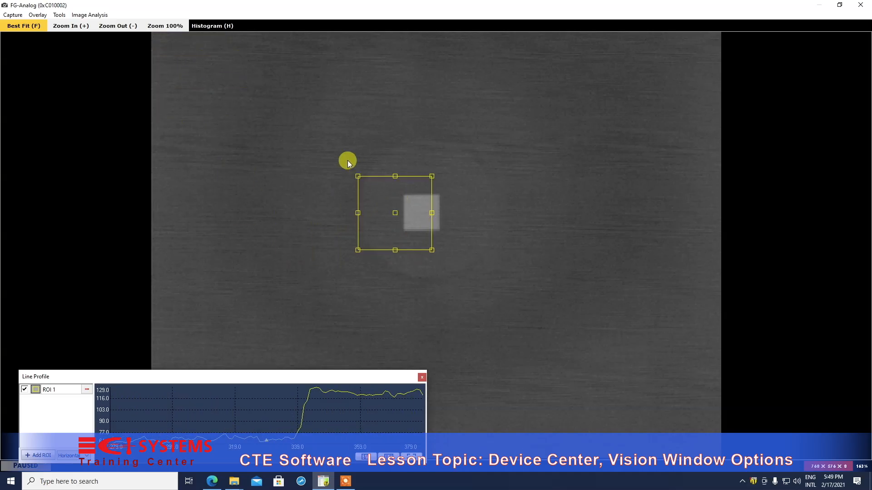
Open the Pixel Values Table for the ROI on the still image
left_click(64, 16)
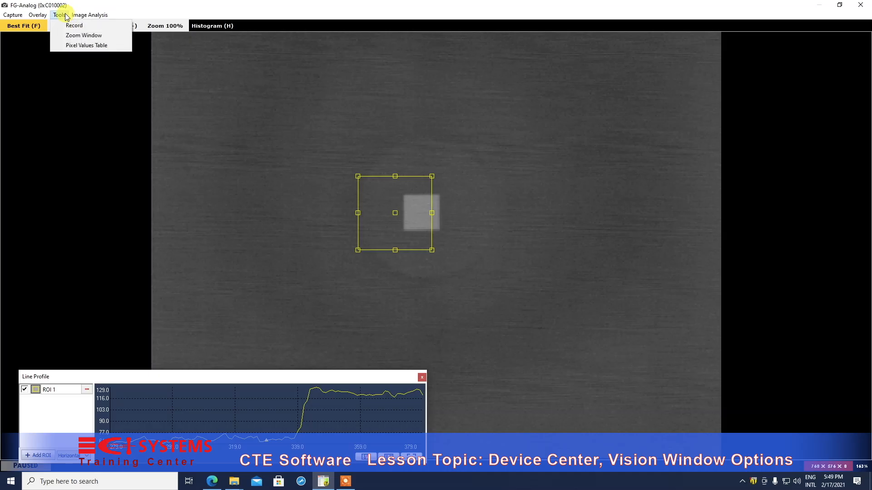
left_click(499, 171)
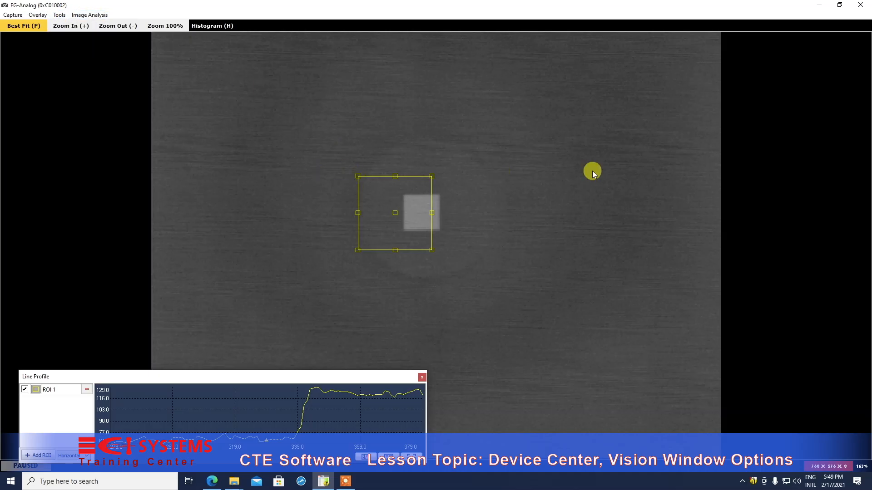
scroll(567, 231, "up", 2)
scroll(567, 232, "up", 1)
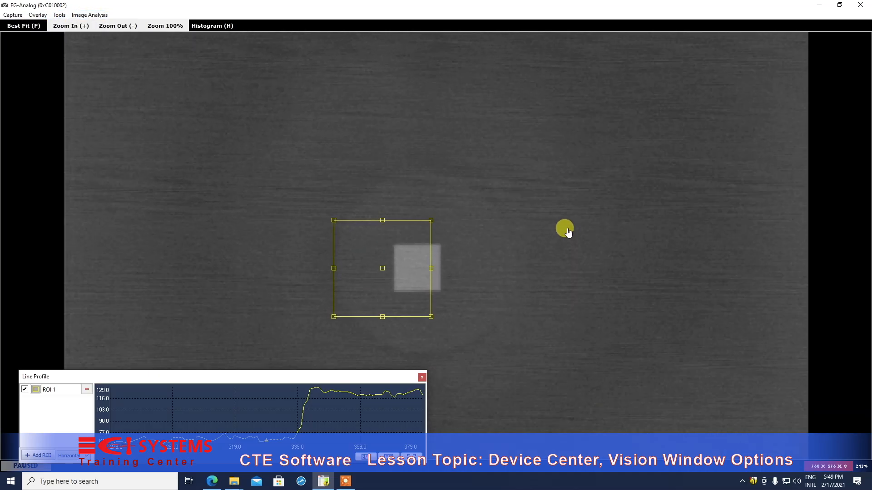
scroll(568, 232, "up", 1)
scroll(588, 273, "up", 7)
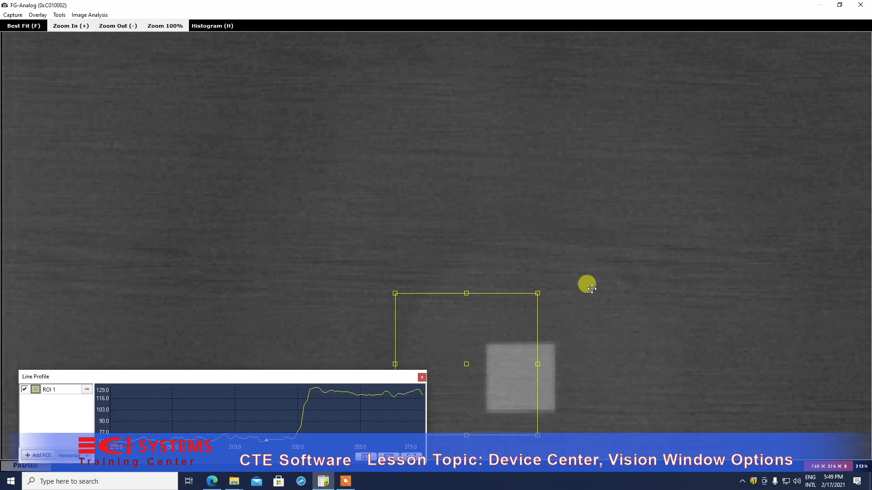
left_click_drag(591, 288, 535, 189)
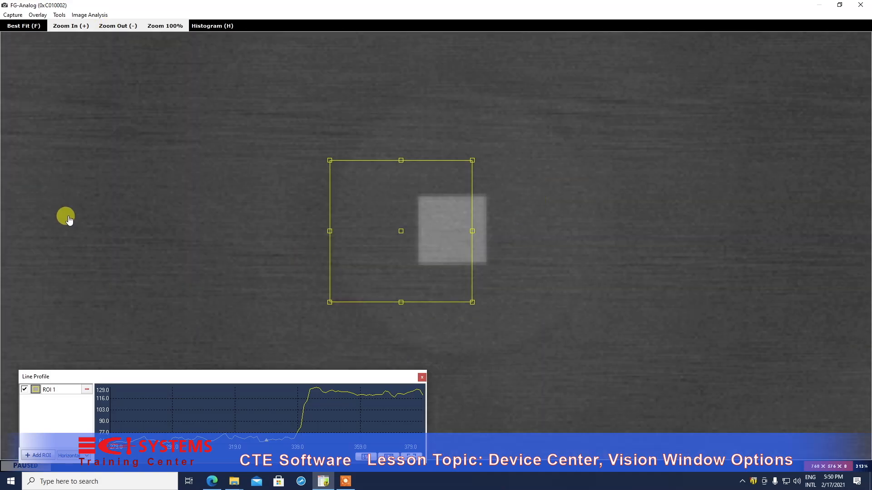
left_click(60, 16)
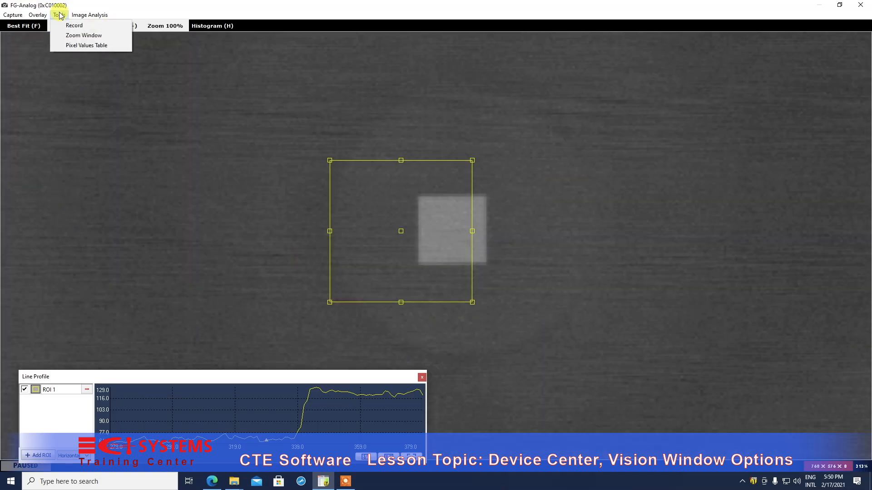
left_click(85, 45)
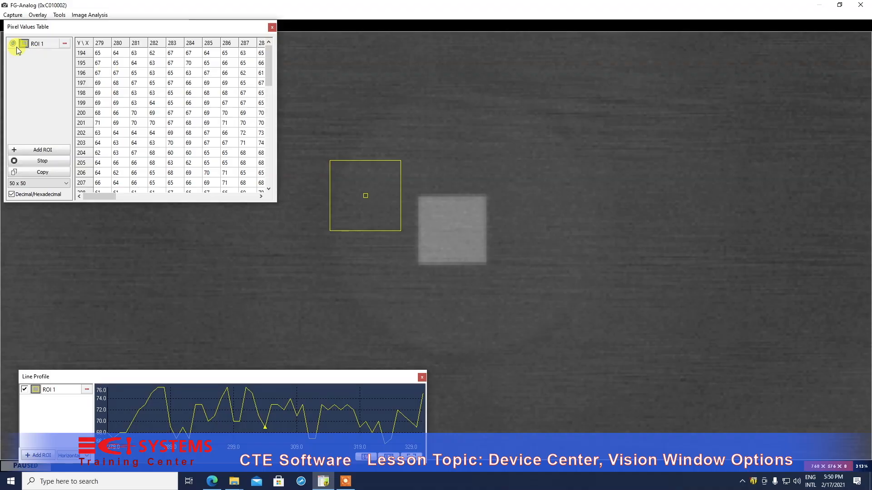
Bring up the capture commands for the vision window
left_click(11, 15)
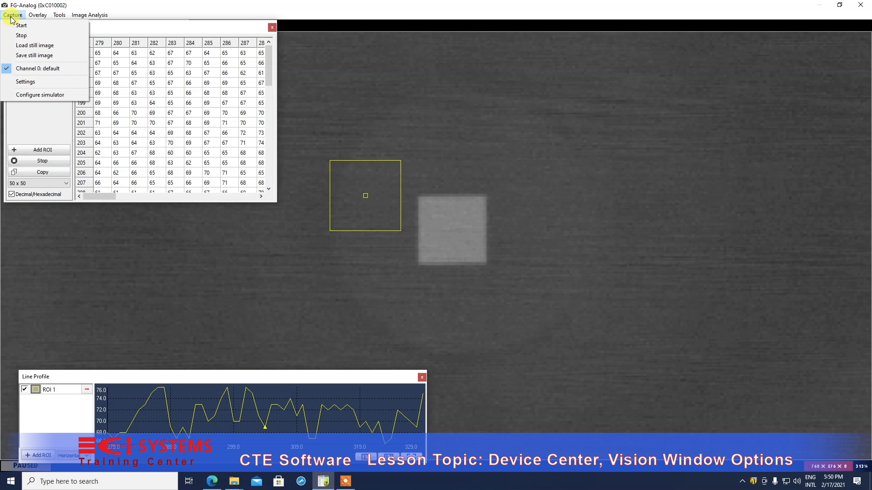